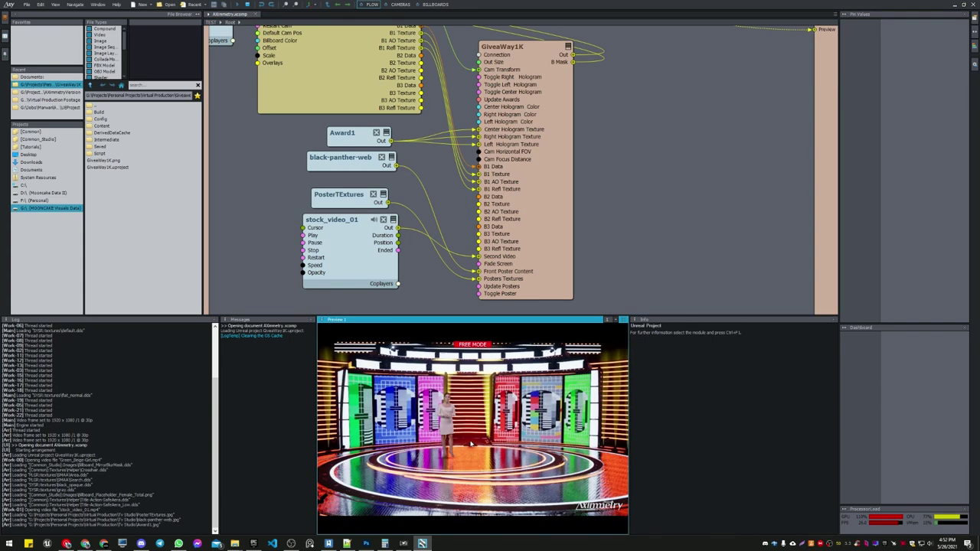
# - Select the GiveaWay1K node and widen its Pin Values panel by dragging the splitter left
pyautogui.moveTo(429, 433); pyautogui.dragTo(490, 438)
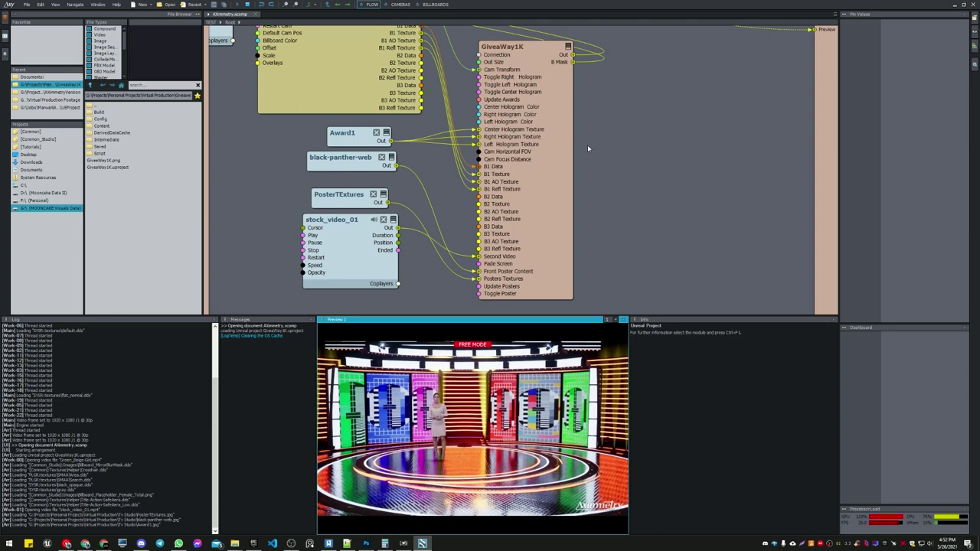
pyautogui.scroll(3, 587, 144)
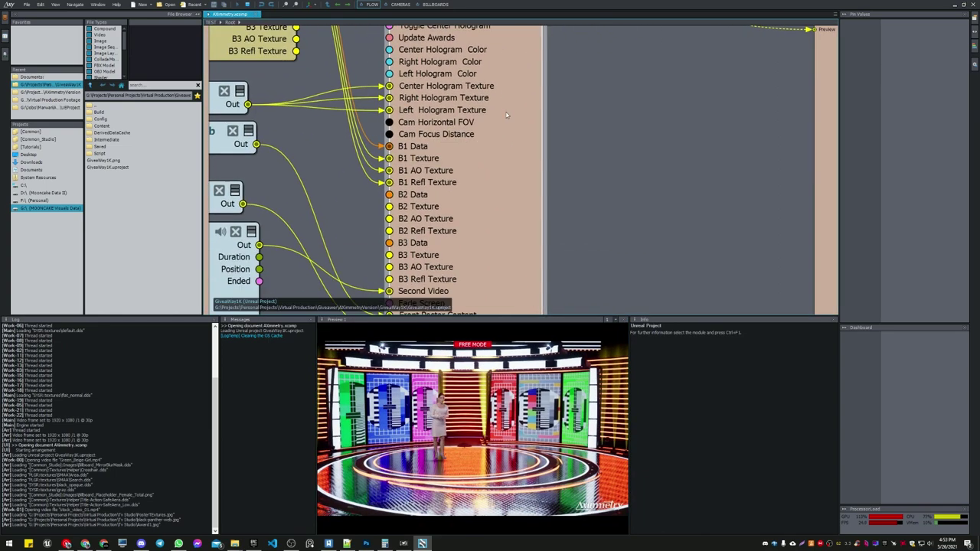
pyautogui.scroll(-3, 506, 115)
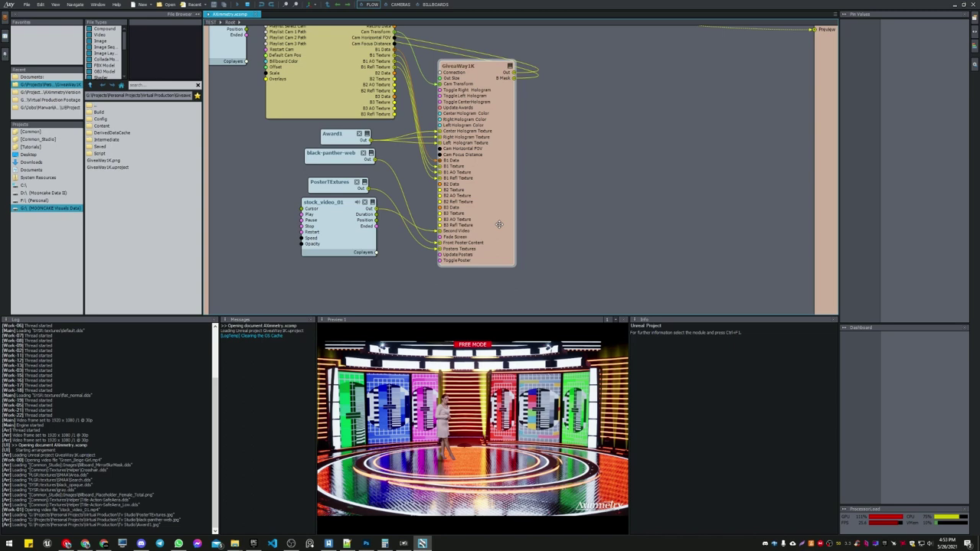
pyautogui.moveTo(534, 243); pyautogui.dragTo(516, 215, button='right')
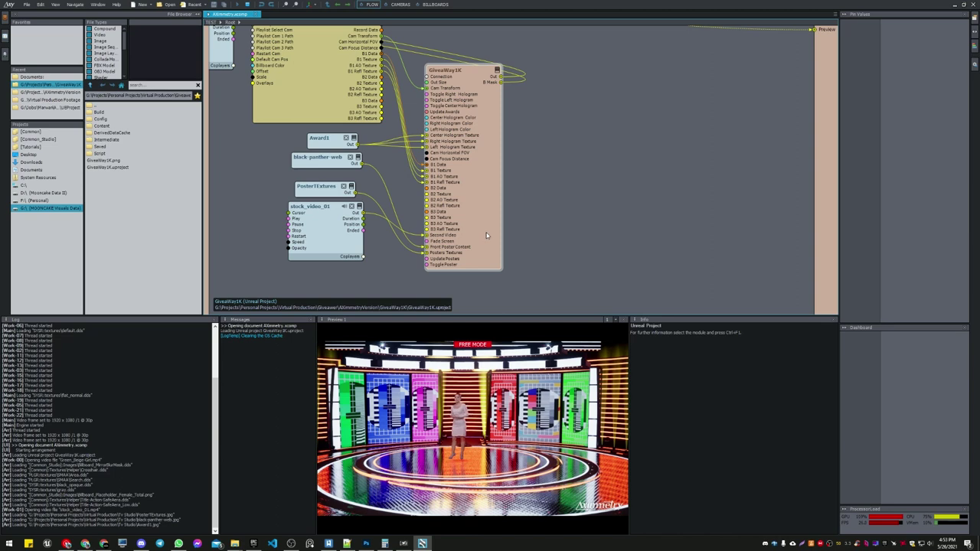
pyautogui.click(493, 172)
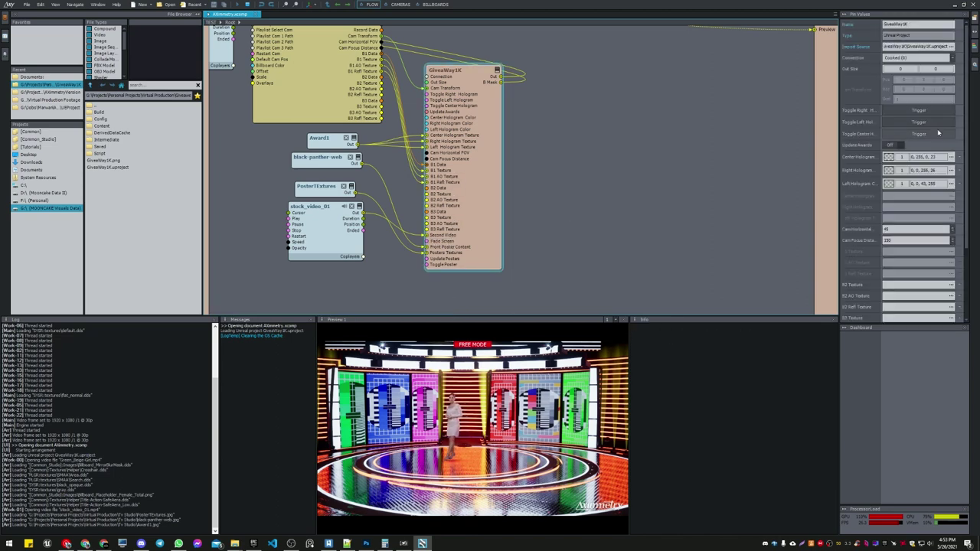
pyautogui.moveTo(837, 161); pyautogui.dragTo(778, 161)
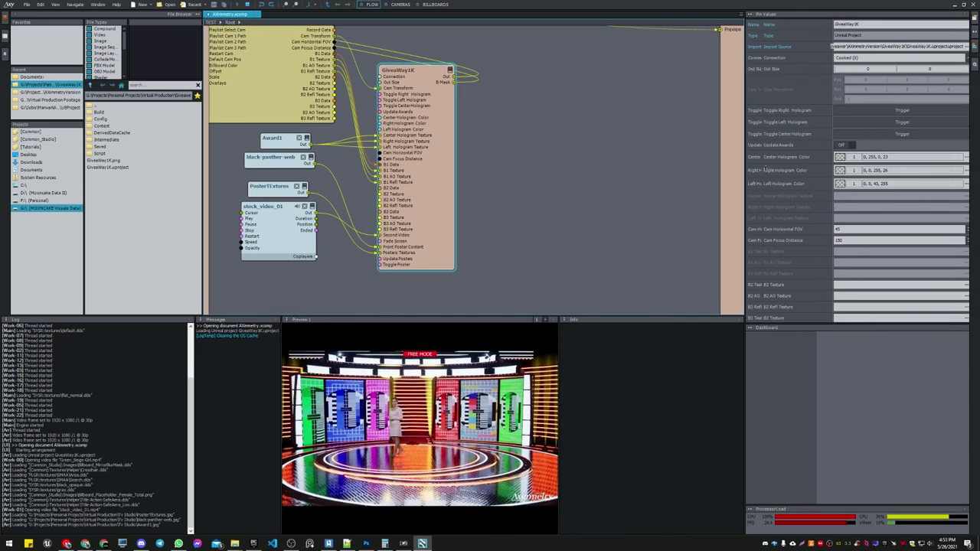
# - Move the stock_video_01 node slightly lower in the flow graph
pyautogui.moveTo(536, 230); pyautogui.dragTo(600, 224, button='right')
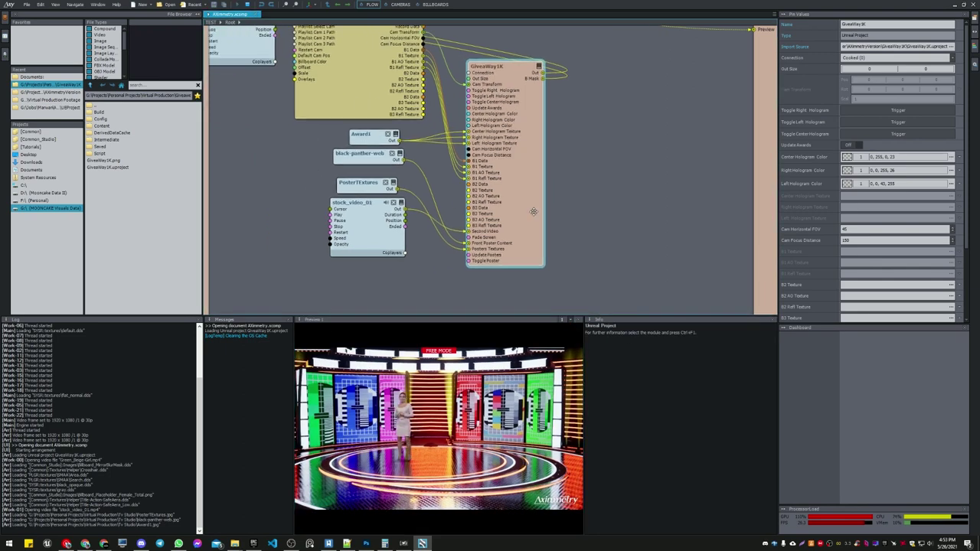
pyautogui.moveTo(360, 239); pyautogui.dragTo(360, 269)
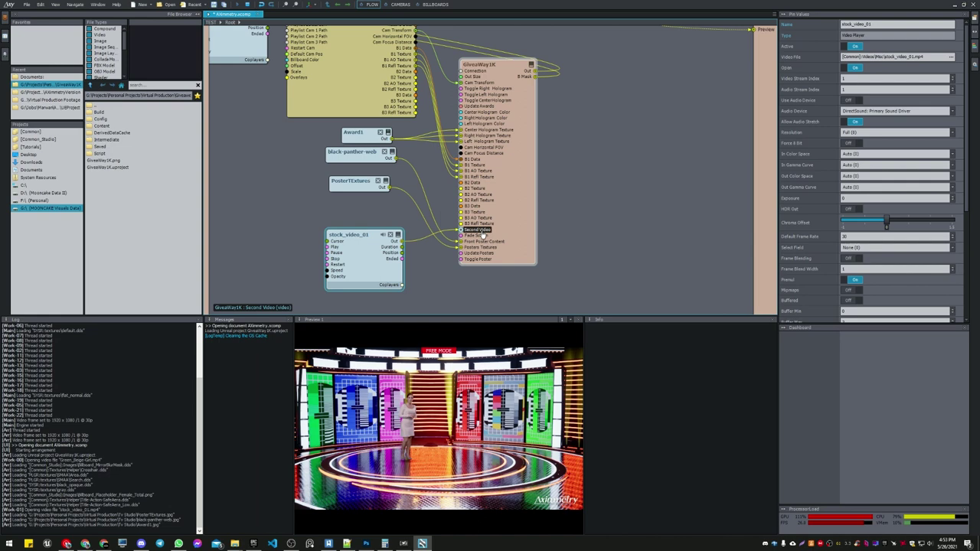
pyautogui.scroll(5, 380, 214)
pyautogui.moveTo(380, 215); pyautogui.dragTo(552, 230, button='right')
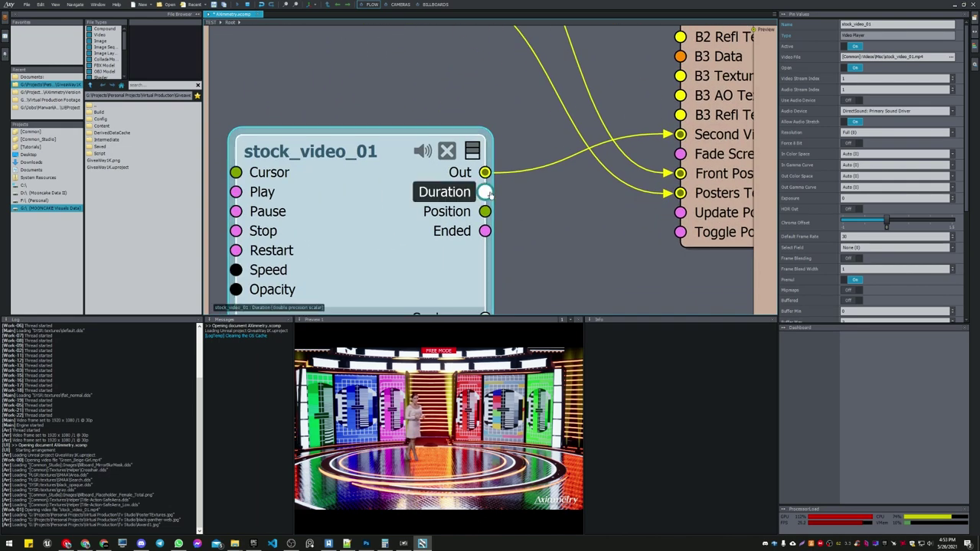
pyautogui.scroll(-4, 573, 233)
pyautogui.scroll(-1, 572, 233)
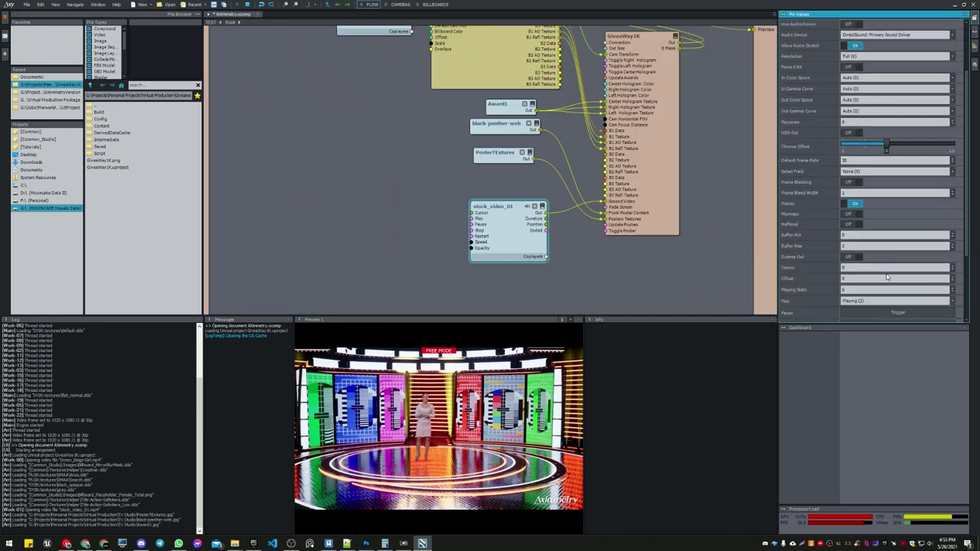
pyautogui.scroll(-5, 867, 307)
# - Fire GiveaWay1K's Fade Screen trigger twice, fading the screens to the beach backdrop and back
pyautogui.click(658, 139)
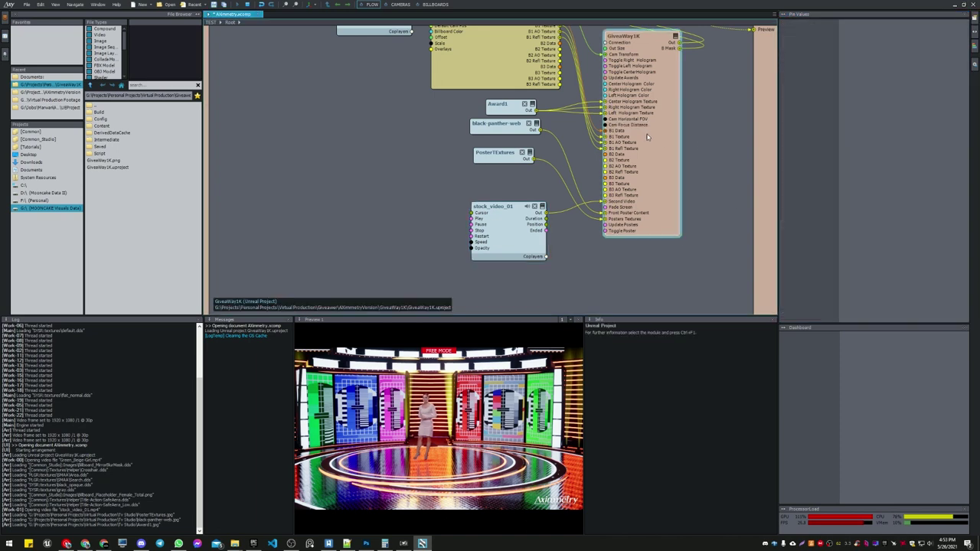
pyautogui.scroll(-2, 904, 280)
pyautogui.scroll(-1, 904, 281)
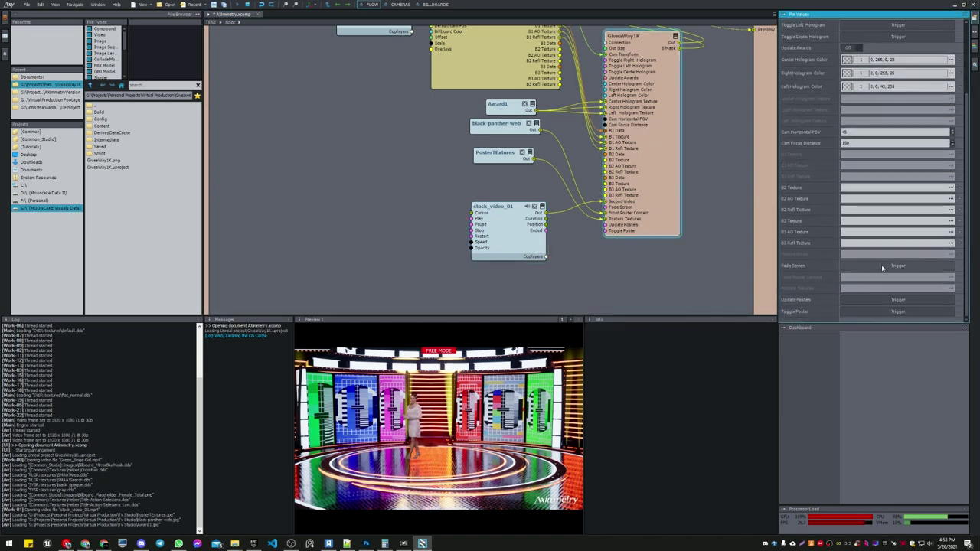
pyautogui.click(902, 267)
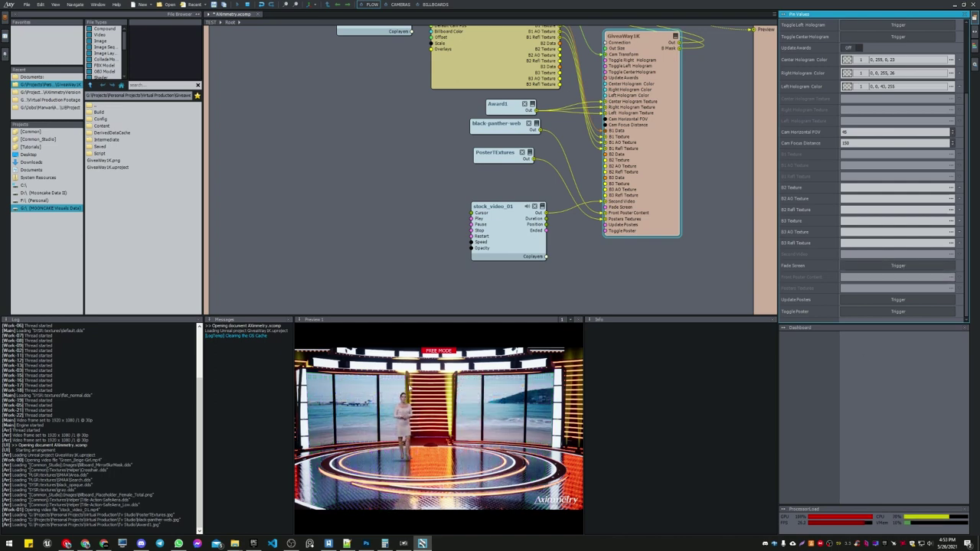
pyautogui.click(916, 268)
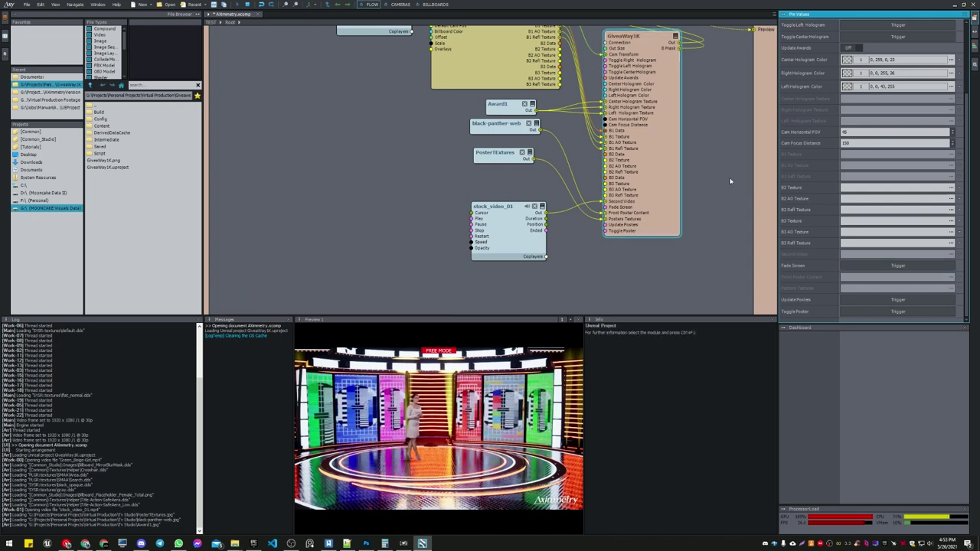
pyautogui.moveTo(733, 182); pyautogui.dragTo(685, 205, button='right')
pyautogui.scroll(5, 593, 278)
# - Move the PosterTExtures node lower and check its image file without changes
pyautogui.scroll(-3, 593, 278)
pyautogui.scroll(2, 459, 191)
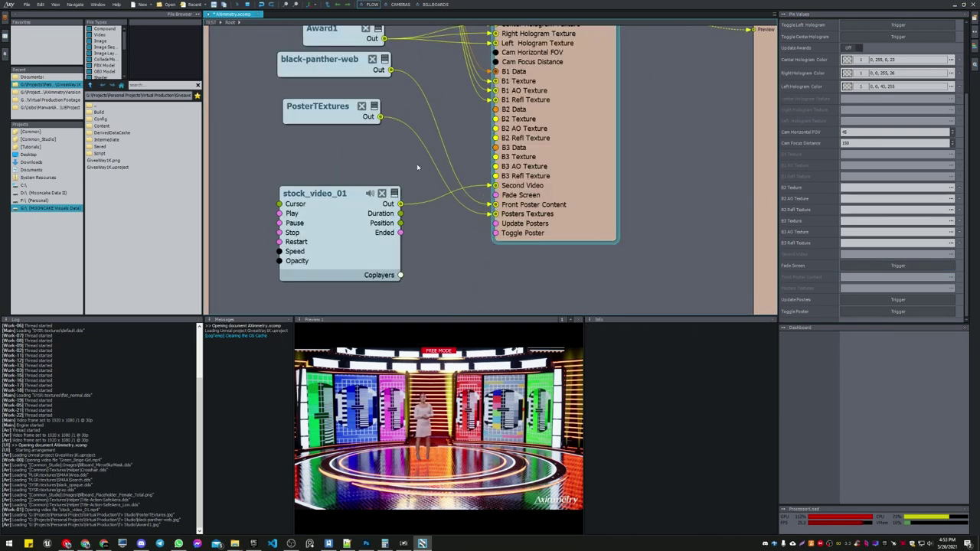
pyautogui.click(329, 115)
pyautogui.moveTo(329, 115); pyautogui.dragTo(344, 295)
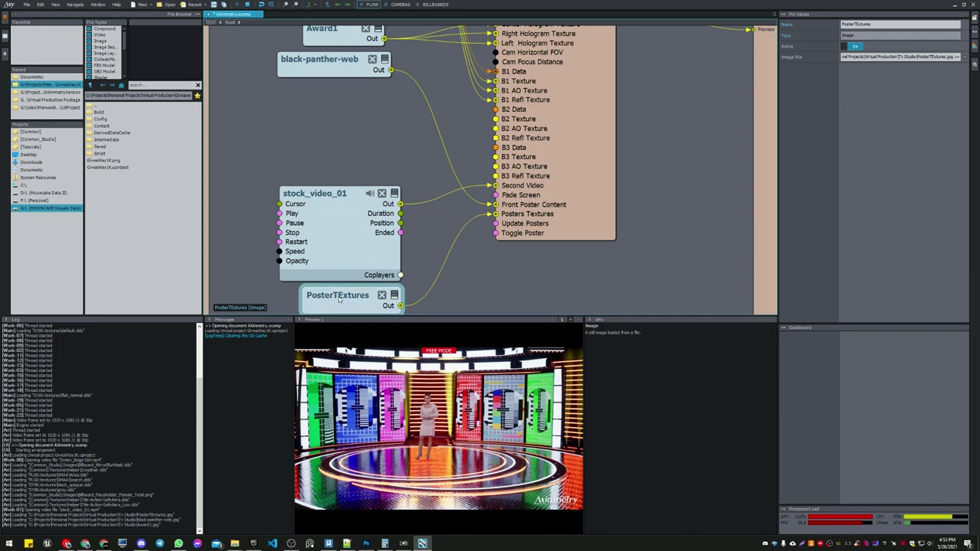
pyautogui.doubleClick(345, 295)
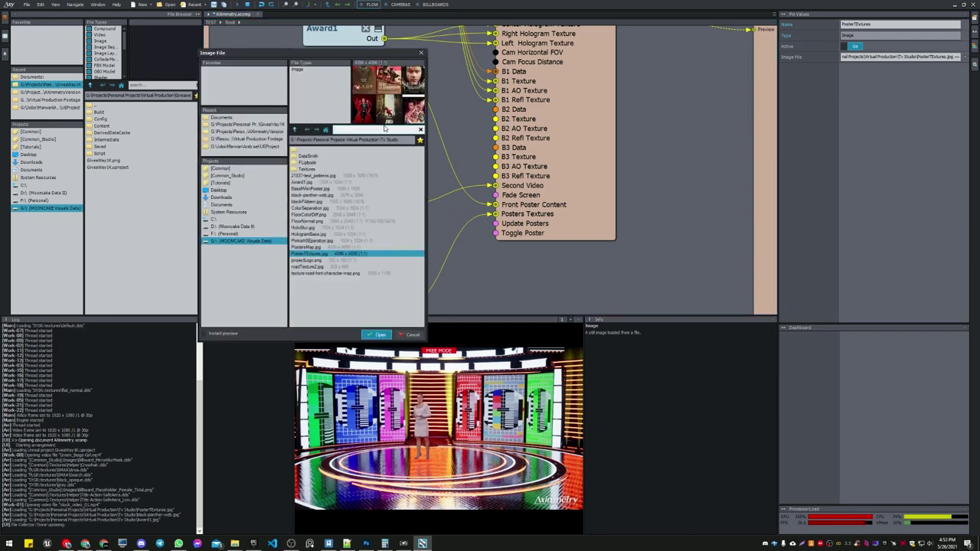
pyautogui.click(420, 54)
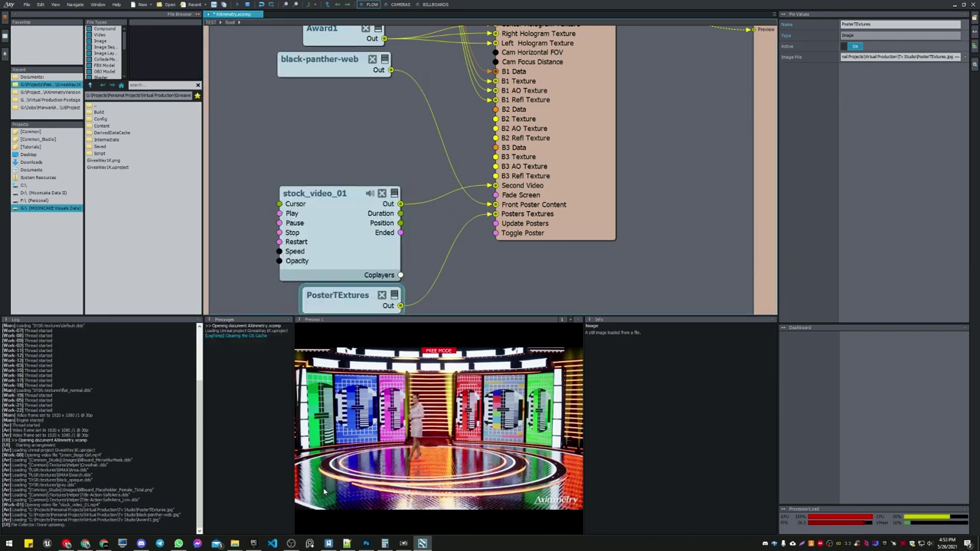
# - Fire GiveaWay1K's Toggle Poster trigger so movie posters fill the side panels
pyautogui.click(585, 236)
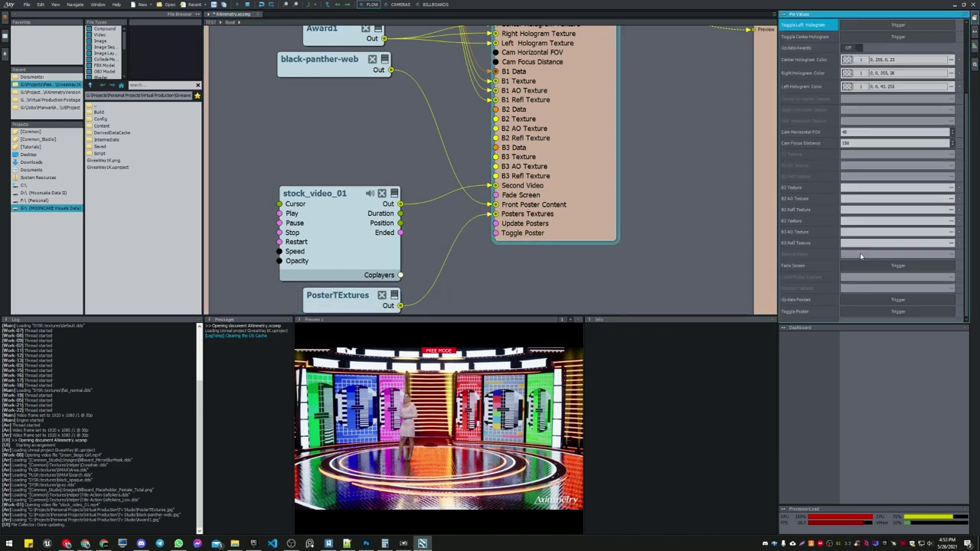
pyautogui.click(882, 301)
pyautogui.click(307, 417)
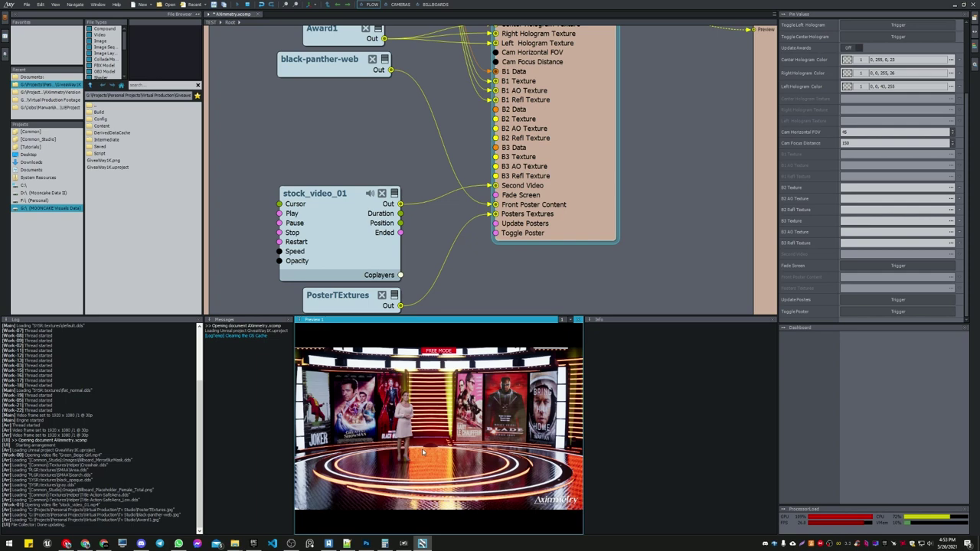
pyautogui.moveTo(307, 418); pyautogui.dragTo(506, 394)
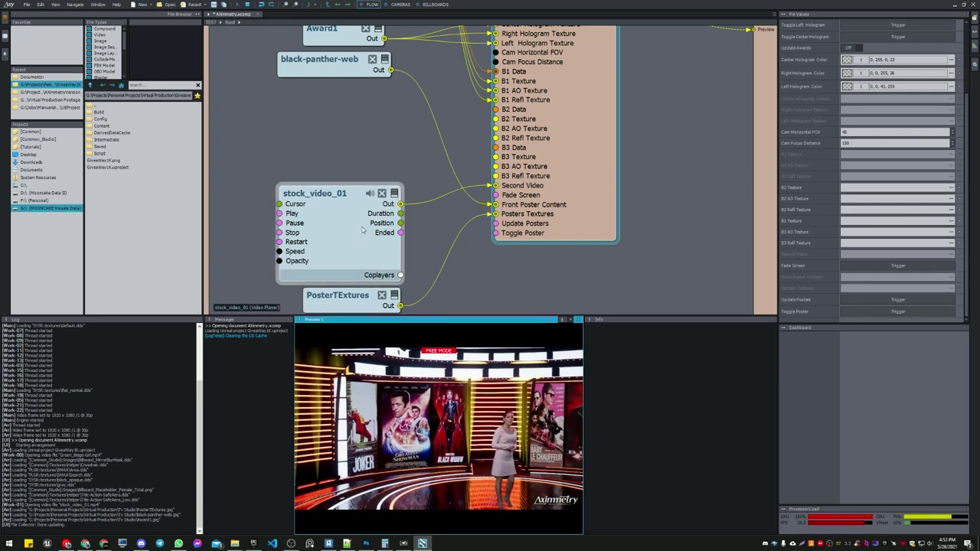
# - Nudge stock_video_01 and turn the preview camera toward the Black Panther poster stand
pyautogui.moveTo(323, 217); pyautogui.dragTo(305, 189)
pyautogui.scroll(-3, 510, 284)
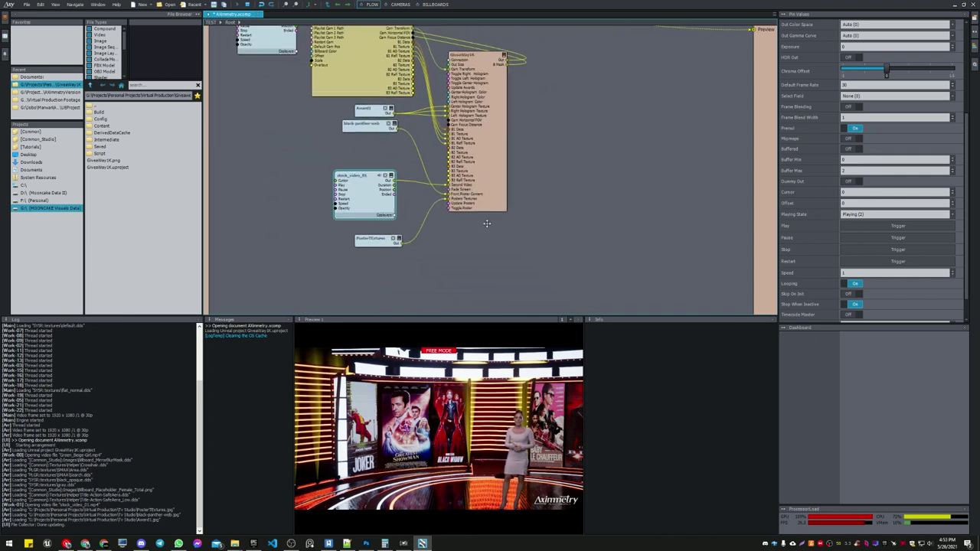
pyautogui.scroll(2, 470, 256)
pyautogui.moveTo(460, 448)
pyautogui.mouseDown()
pyautogui.moveTo(483, 457)
pyautogui.moveTo(444, 429)
pyautogui.mouseUp()
pyautogui.click(499, 147)
pyautogui.scroll(-3, 869, 315)
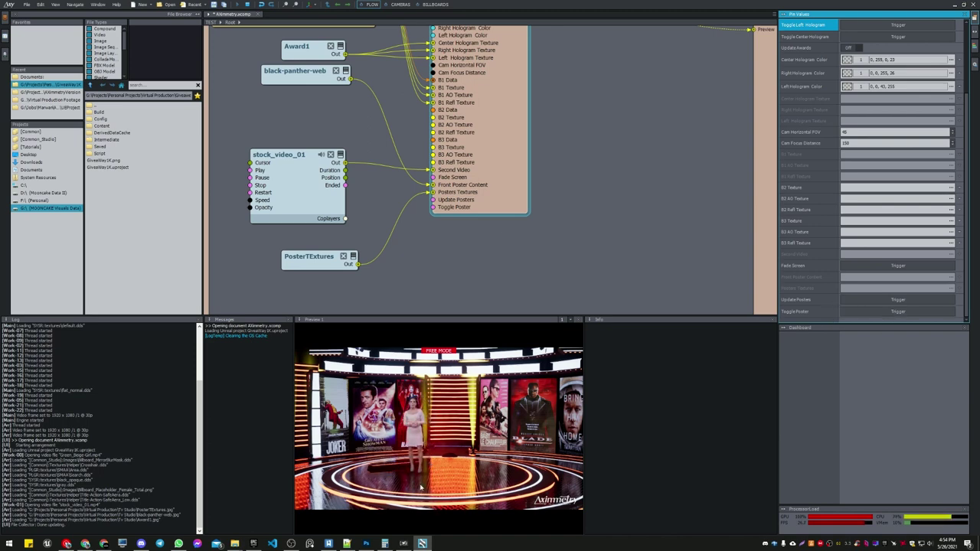
pyautogui.moveTo(420, 487); pyautogui.dragTo(425, 360)
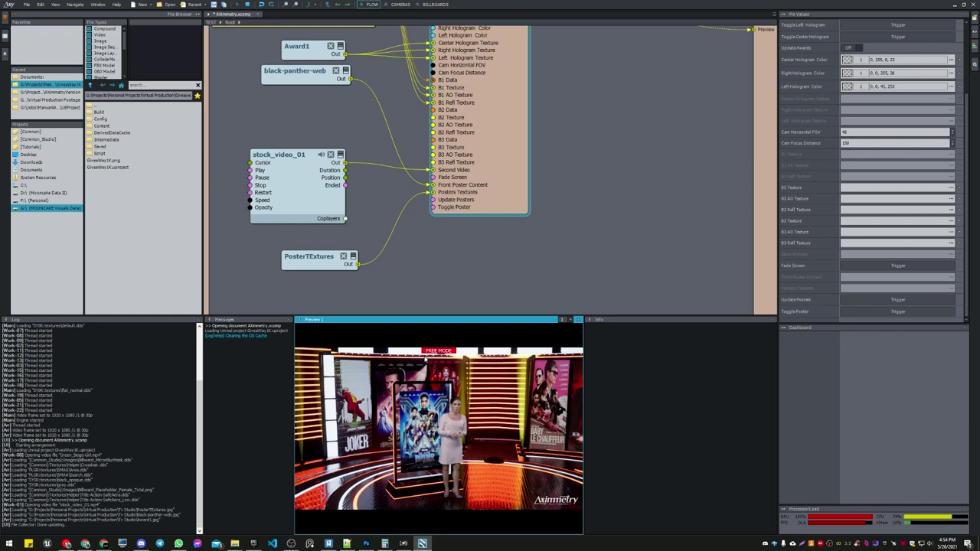
# - Regroup black-panther-web and PosterTExtures beneath the stock_video_01 node
pyautogui.moveTo(315, 102)
pyautogui.mouseDown()
pyautogui.moveTo(327, 266)
pyautogui.moveTo(301, 265)
pyautogui.mouseUp()
pyautogui.moveTo(332, 294); pyautogui.dragTo(380, 215, button='right')
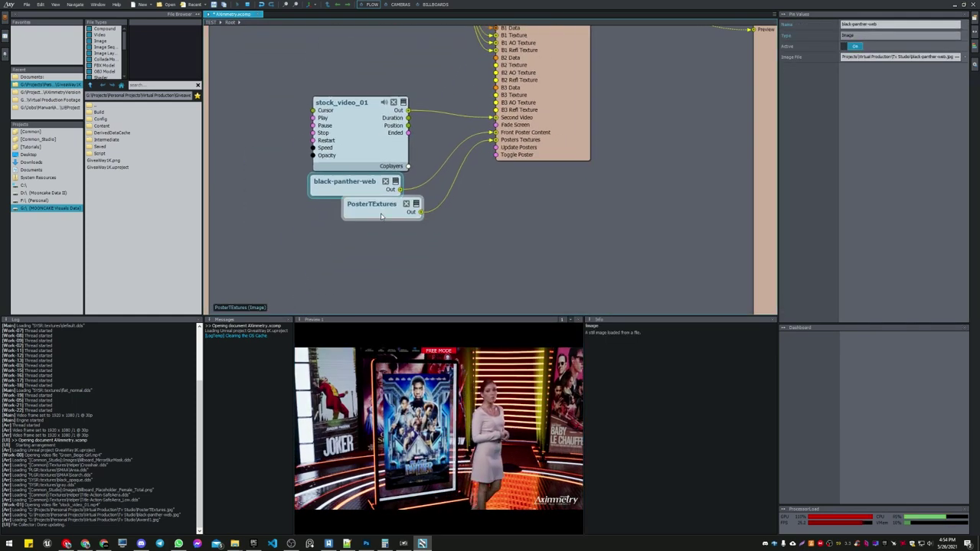
pyautogui.moveTo(380, 216); pyautogui.dragTo(362, 255)
pyautogui.moveTo(365, 188)
pyautogui.mouseDown()
pyautogui.moveTo(266, 201)
pyautogui.moveTo(290, 199)
pyautogui.mouseUp()
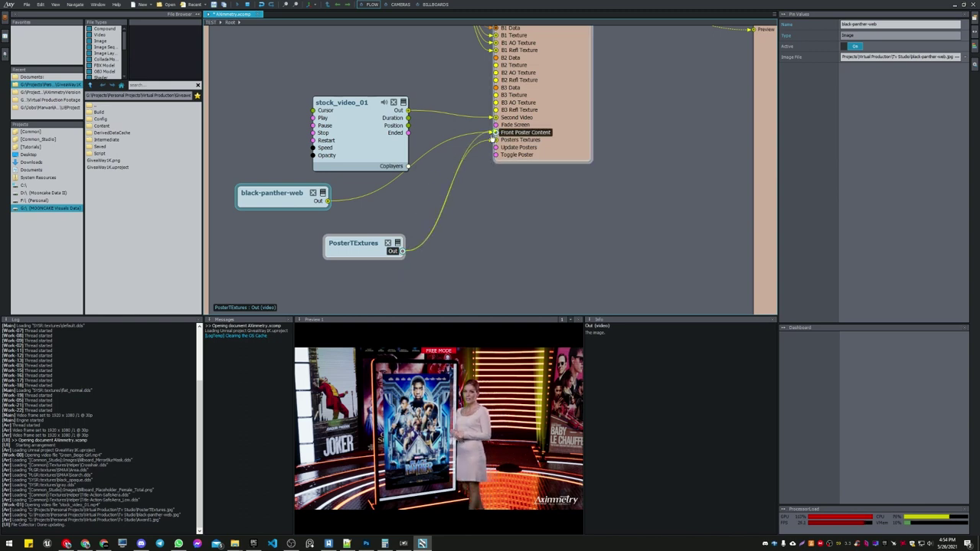
# - Rewire Front Poster Content from black-panther-web to PosterTExtures Out and raise the poster stand
pyautogui.click(494, 134)
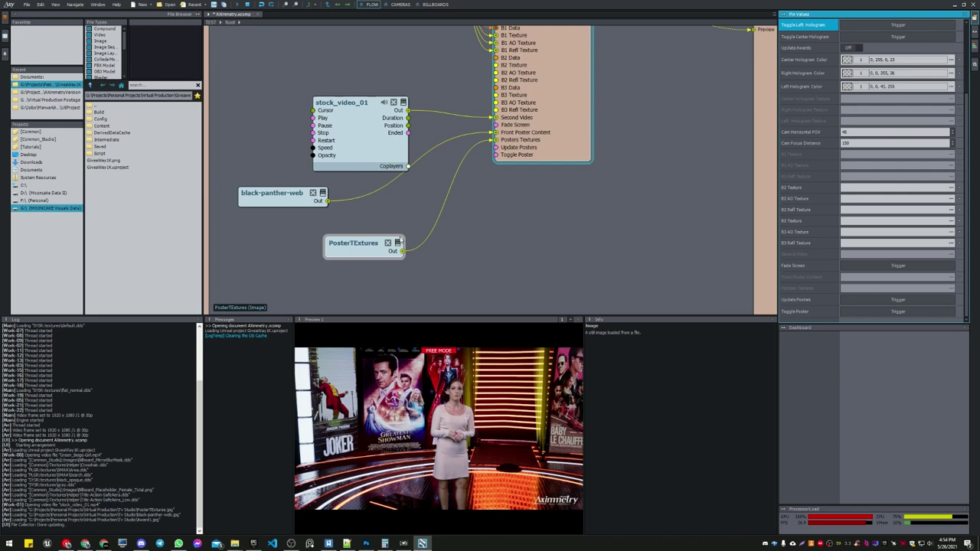
pyautogui.moveTo(329, 203)
pyautogui.mouseDown()
pyautogui.moveTo(377, 191)
pyautogui.moveTo(395, 136)
pyautogui.mouseUp()
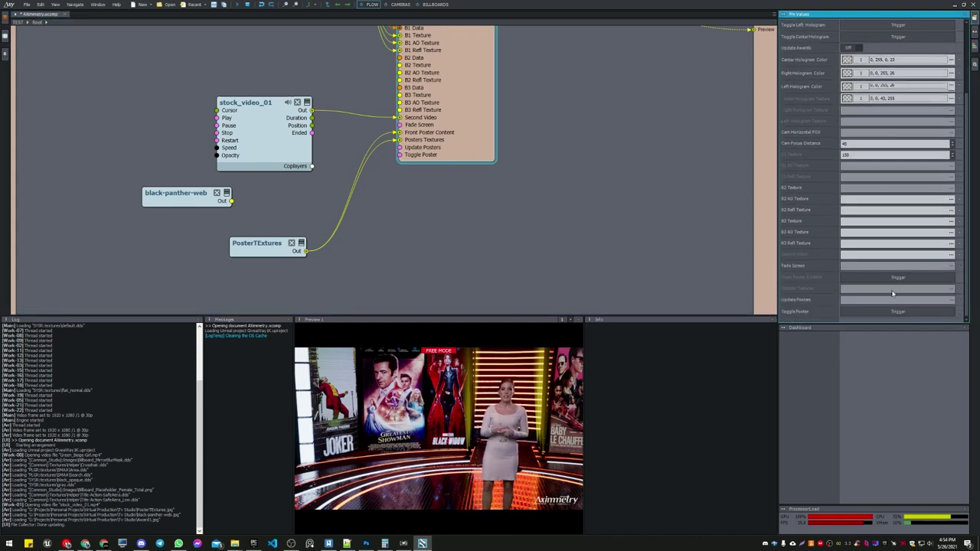
pyautogui.click(454, 490)
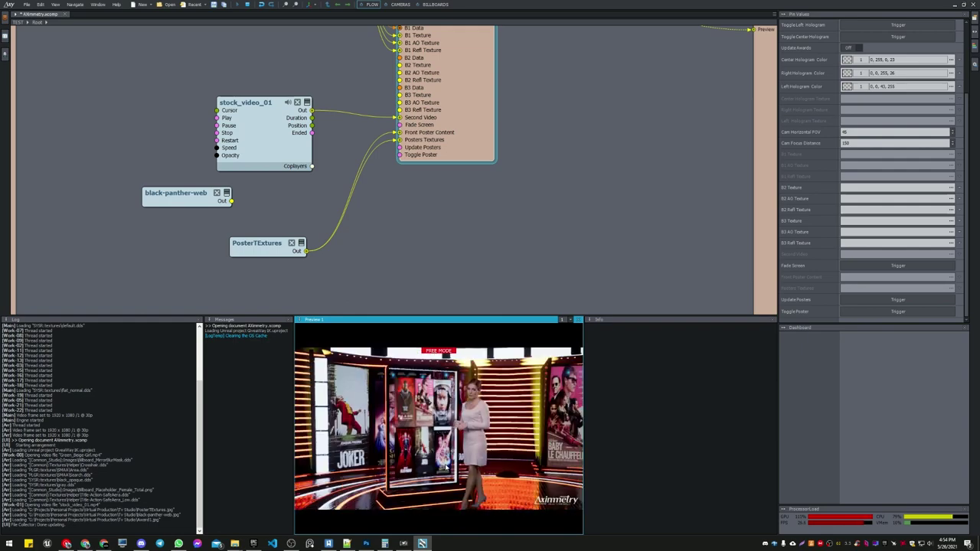
pyautogui.moveTo(454, 490)
pyautogui.mouseDown()
pyautogui.moveTo(471, 467)
pyautogui.moveTo(459, 469)
pyautogui.moveTo(489, 453)
pyautogui.moveTo(467, 448)
pyautogui.mouseUp()
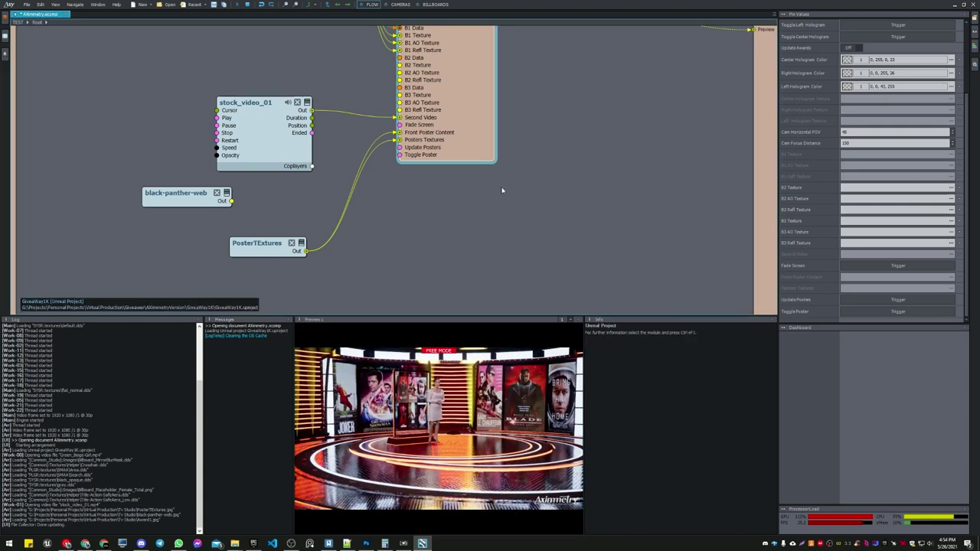
# - Fire the Toggle Left Hologram trigger and view the three 'Best' award holograms
pyautogui.click(901, 300)
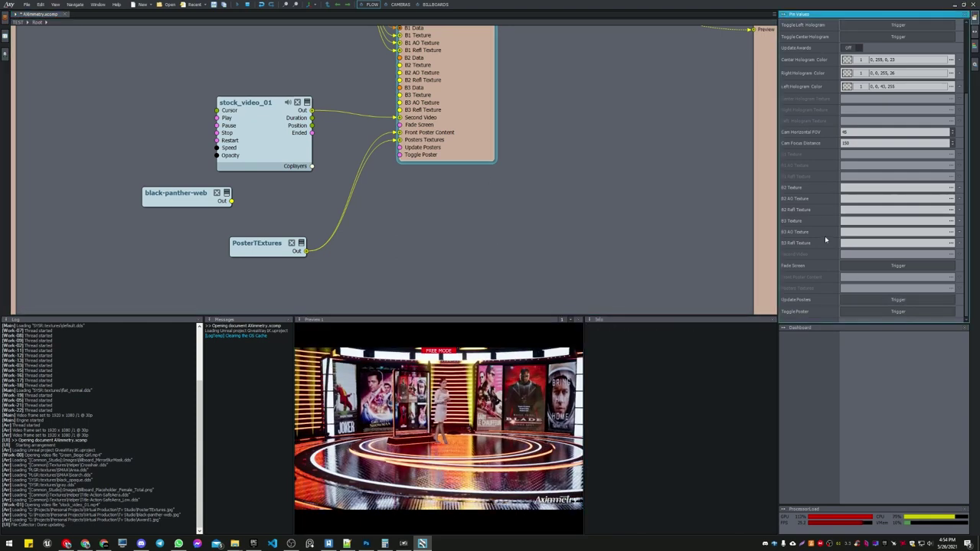
pyautogui.scroll(3, 826, 240)
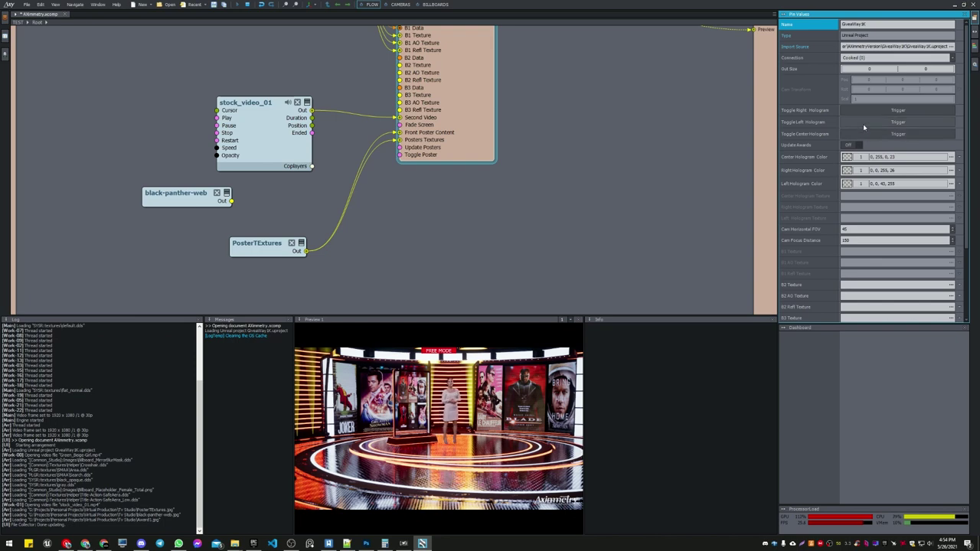
pyautogui.click(864, 124)
pyautogui.moveTo(438, 428); pyautogui.dragTo(399, 429)
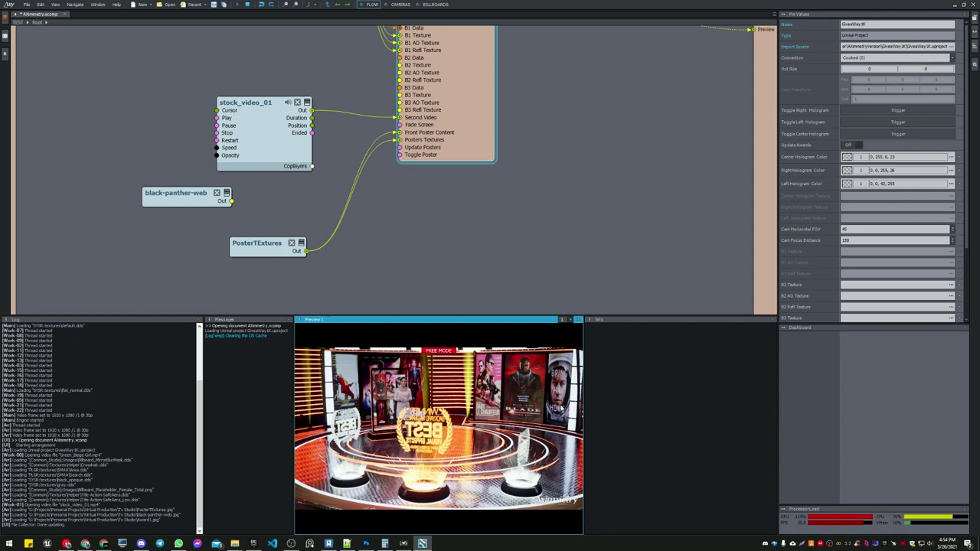
# - Set Update Awards to On so the holograms show the award image
pyautogui.click(845, 147)
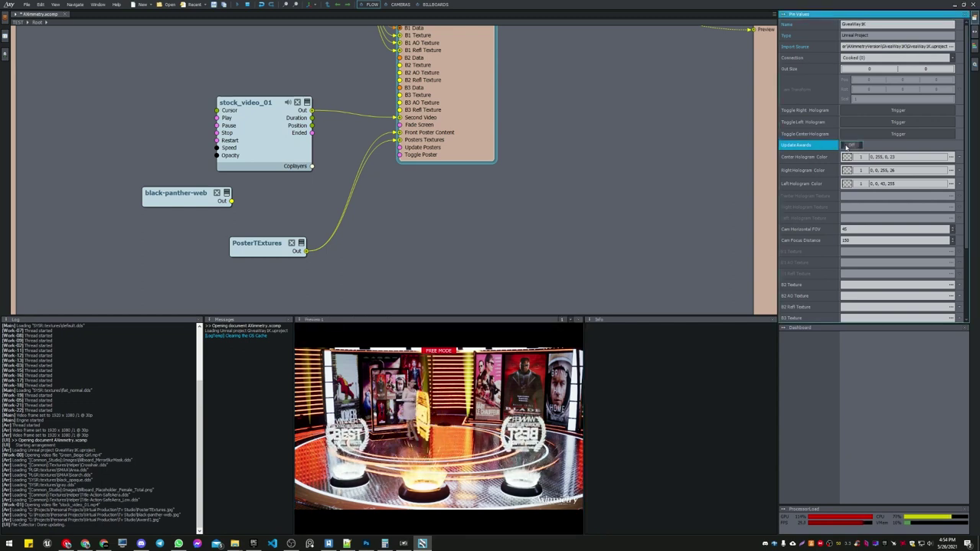
pyautogui.click(846, 146)
pyautogui.scroll(3, 369, 159)
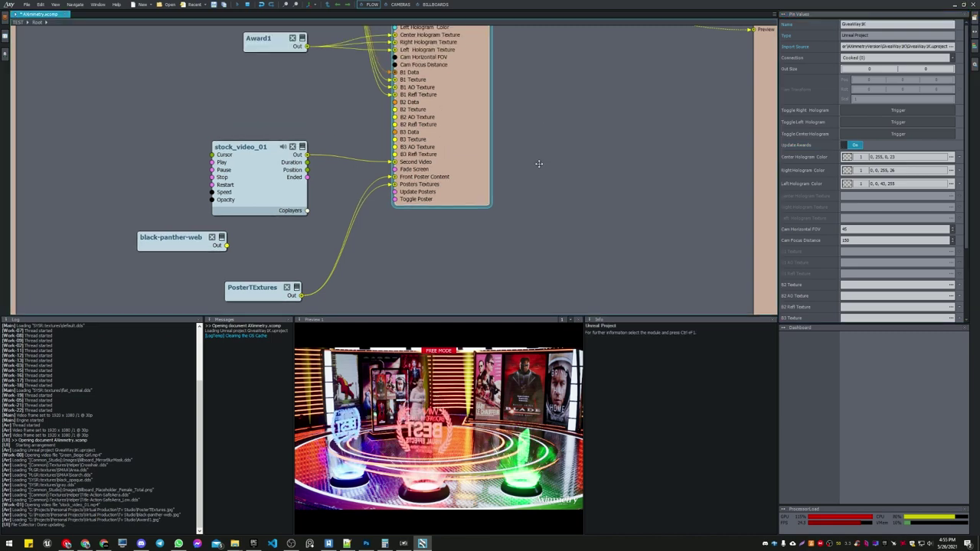
pyautogui.scroll(2, 369, 159)
pyautogui.scroll(2, 369, 159)
pyautogui.scroll(-2, 507, 215)
pyautogui.scroll(2, 507, 215)
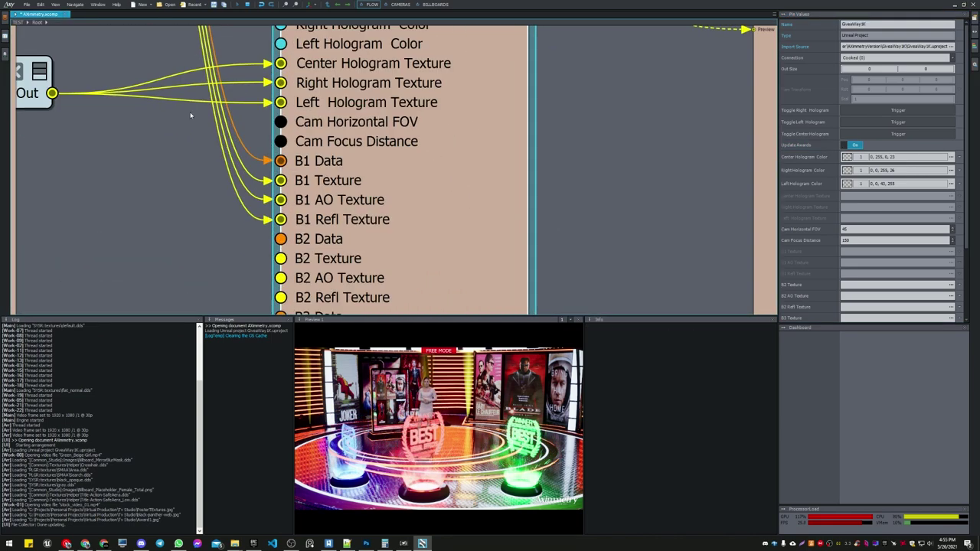
pyautogui.moveTo(507, 215); pyautogui.dragTo(765, 256, button='middle')
# - Check the Award1 node's image file, keeping Award1.jpg unchanged
pyautogui.doubleClick(211, 134)
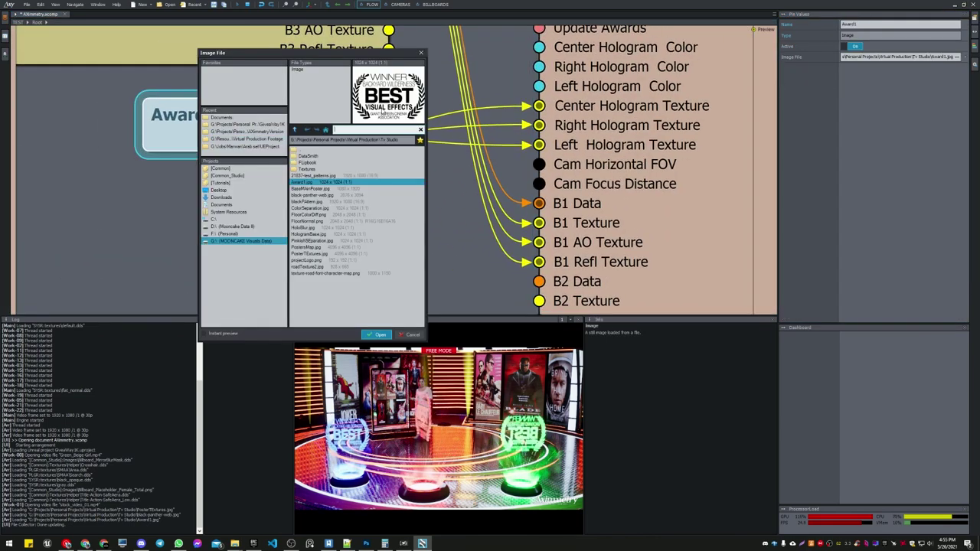
pyautogui.click(420, 54)
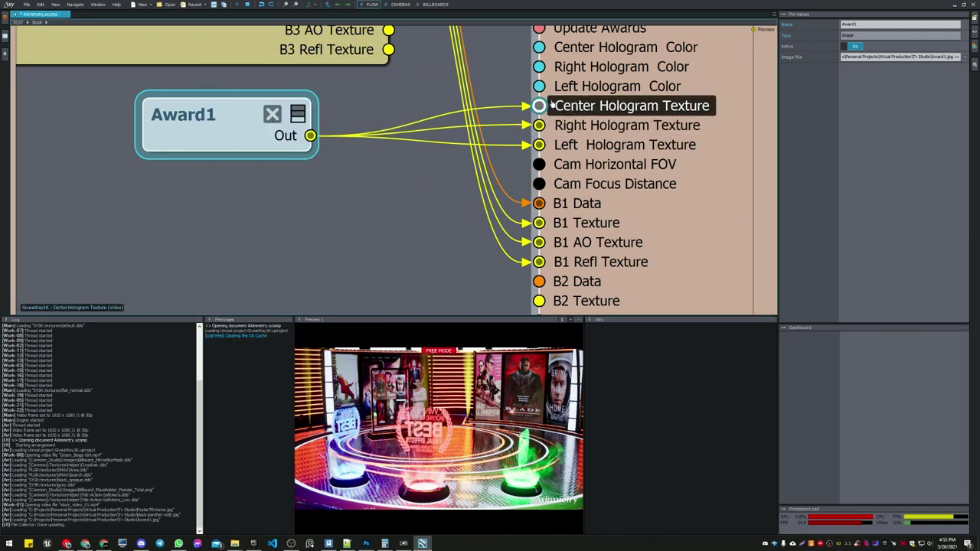
pyautogui.scroll(-2, 395, 280)
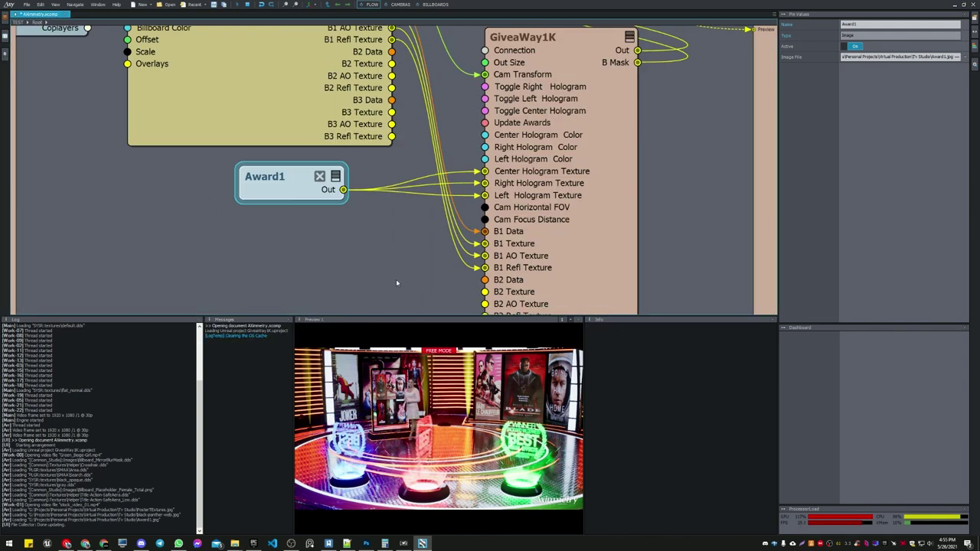
pyautogui.doubleClick(288, 183)
pyautogui.click(420, 54)
pyautogui.hscroll(3, 437, 160)
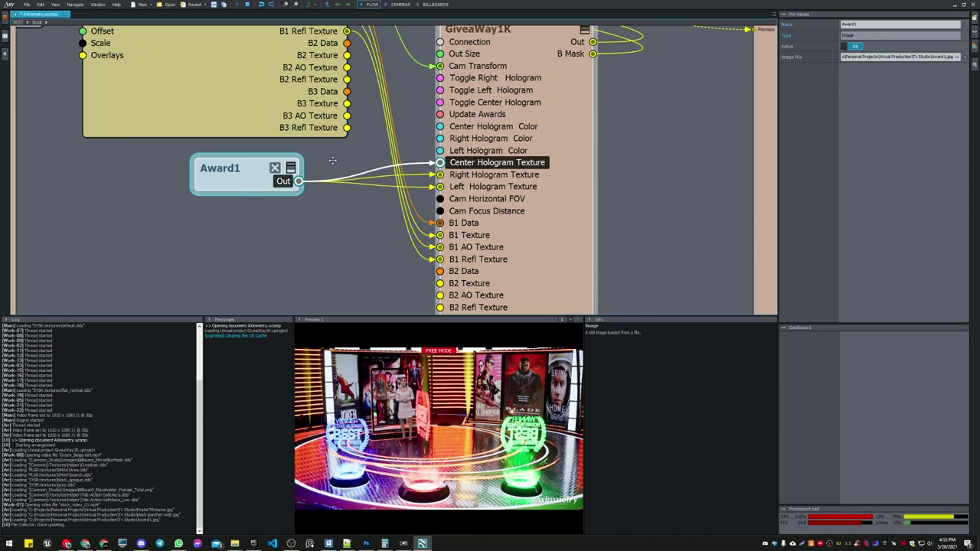
pyautogui.scroll(-2, 440, 168)
# - Reposition the Award1 node and reselect the GiveaWay1K studio node
pyautogui.hscroll(1, 307, 145)
pyautogui.moveTo(189, 128); pyautogui.dragTo(250, 122)
pyautogui.scroll(-2, 372, 211)
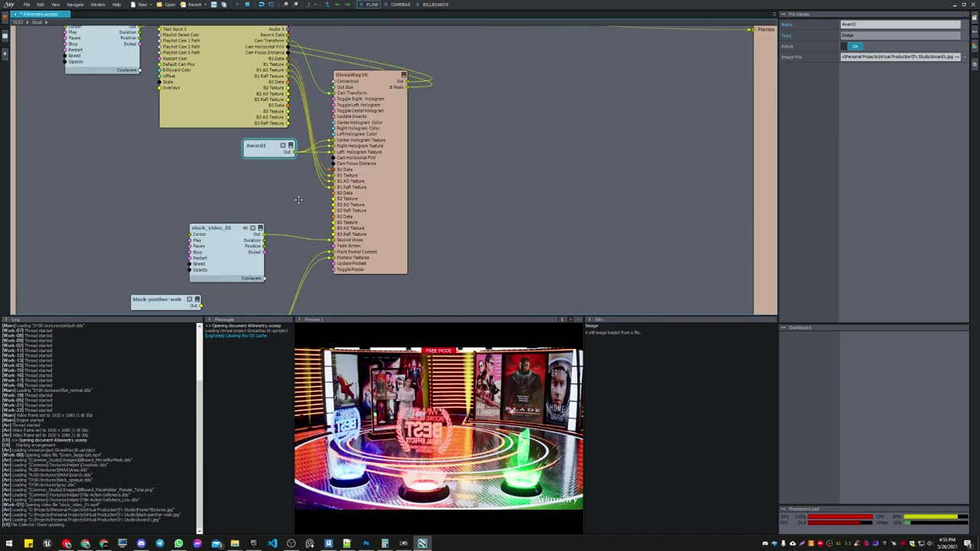
pyautogui.scroll(1, 449, 125)
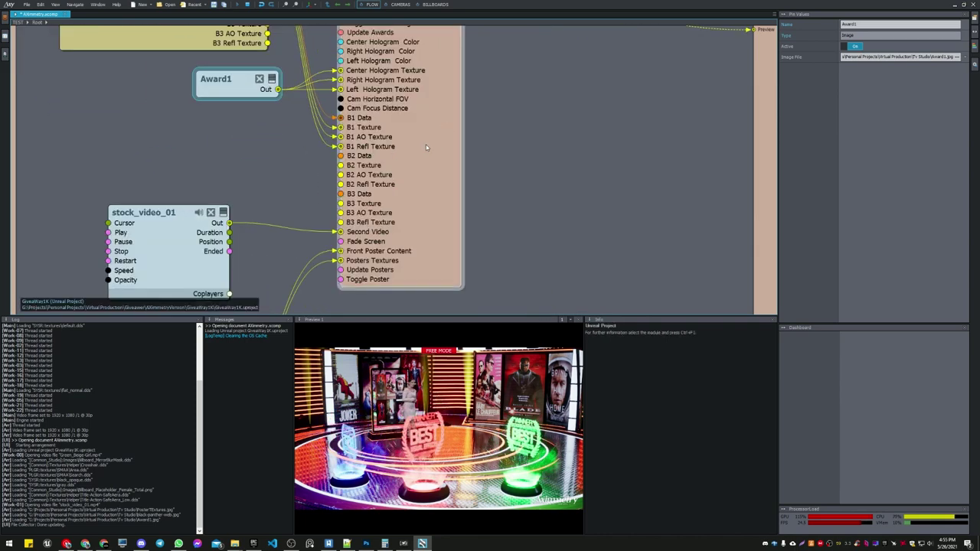
pyautogui.moveTo(252, 91); pyautogui.dragTo(230, 85)
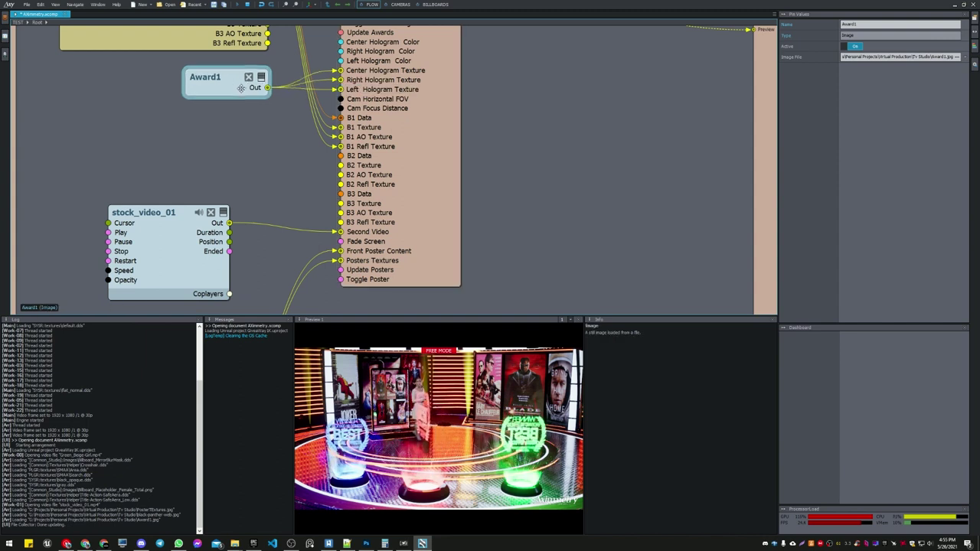
pyautogui.click(341, 175)
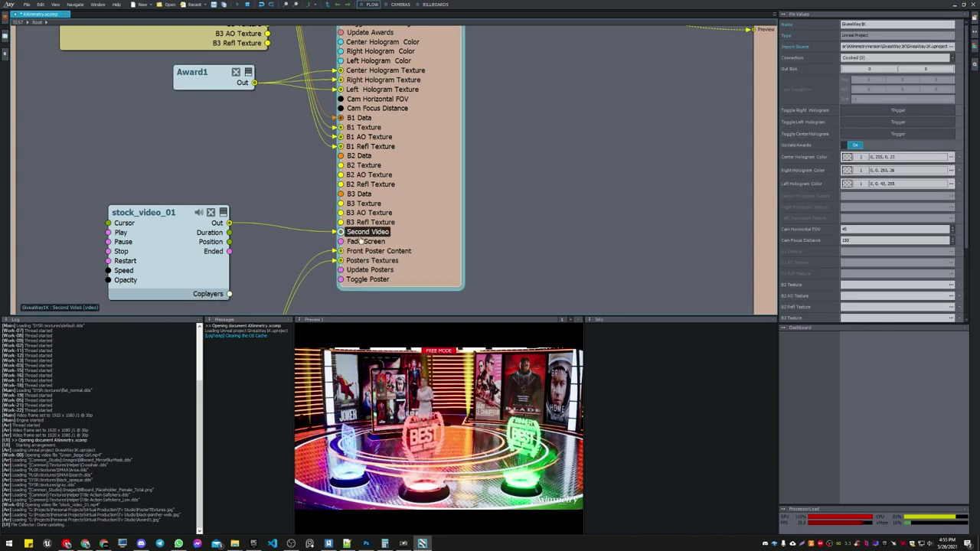
pyautogui.scroll(-1, 360, 241)
pyautogui.scroll(1, 413, 206)
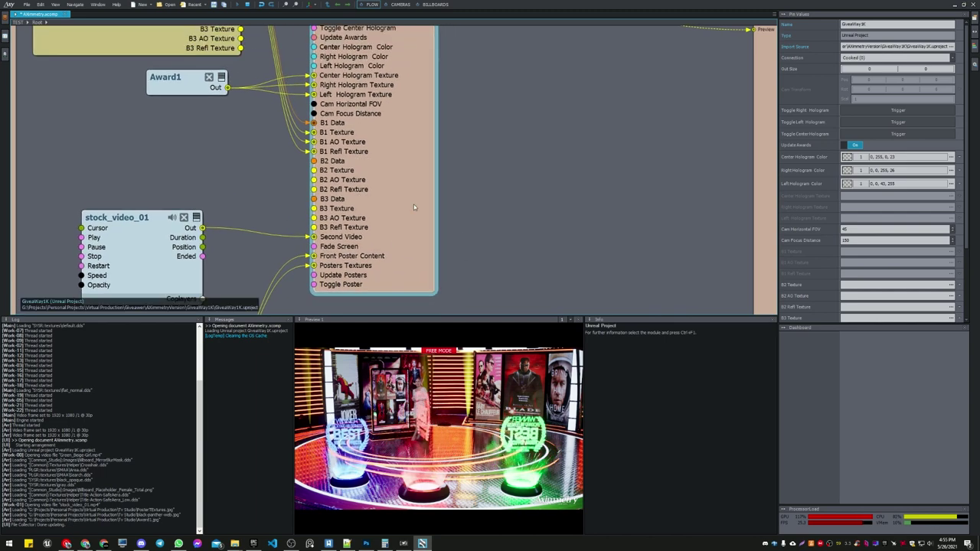
# - Set the Center Hologram Color to red-pink
pyautogui.click(848, 157)
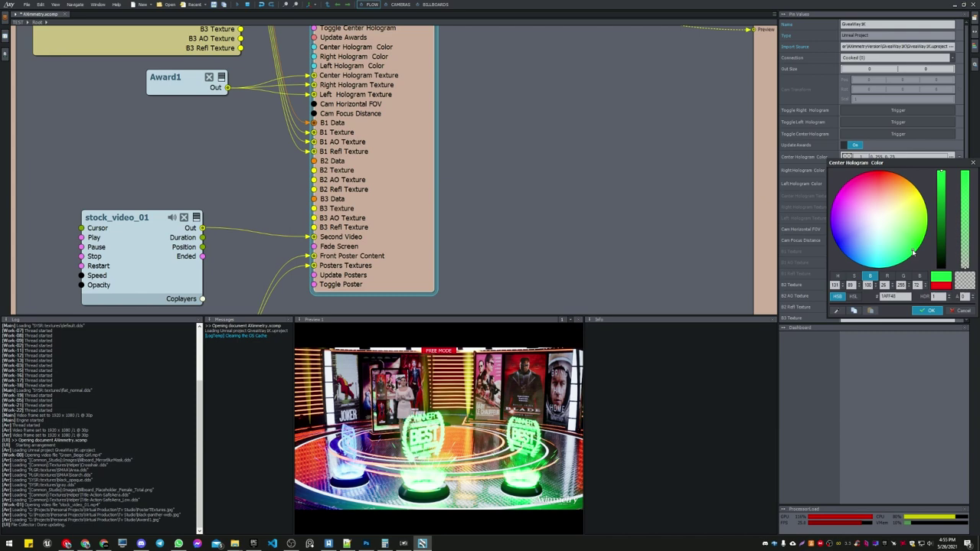
pyautogui.moveTo(845, 261); pyautogui.dragTo(796, 273)
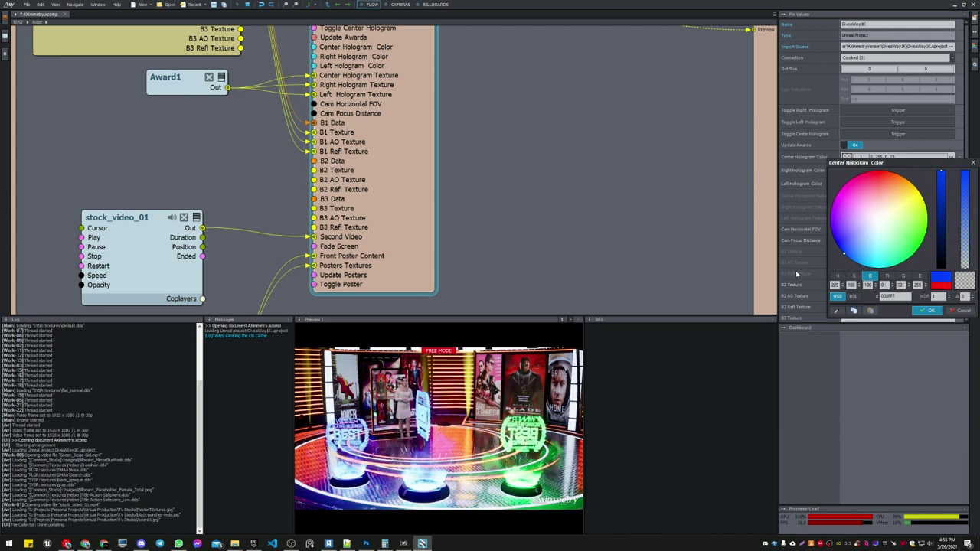
pyautogui.moveTo(857, 166); pyautogui.dragTo(857, 153)
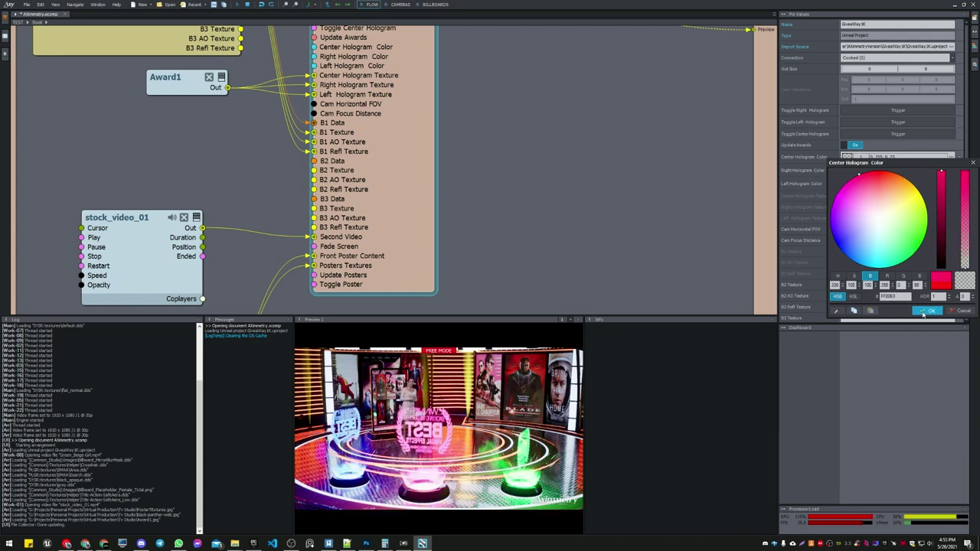
pyautogui.click(923, 312)
# - Set the Right Hologram Color to magenta pink
pyautogui.click(848, 170)
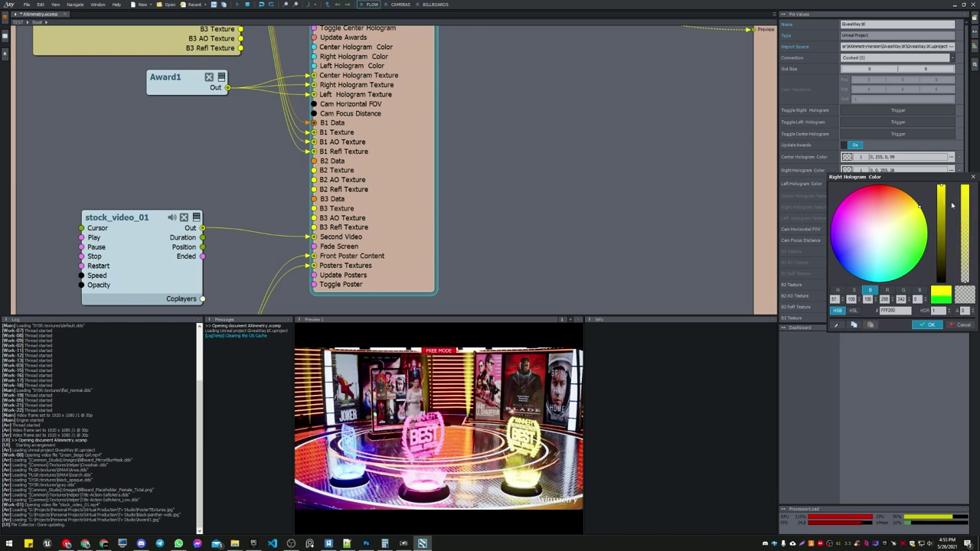
pyautogui.moveTo(881, 286); pyautogui.dragTo(837, 185)
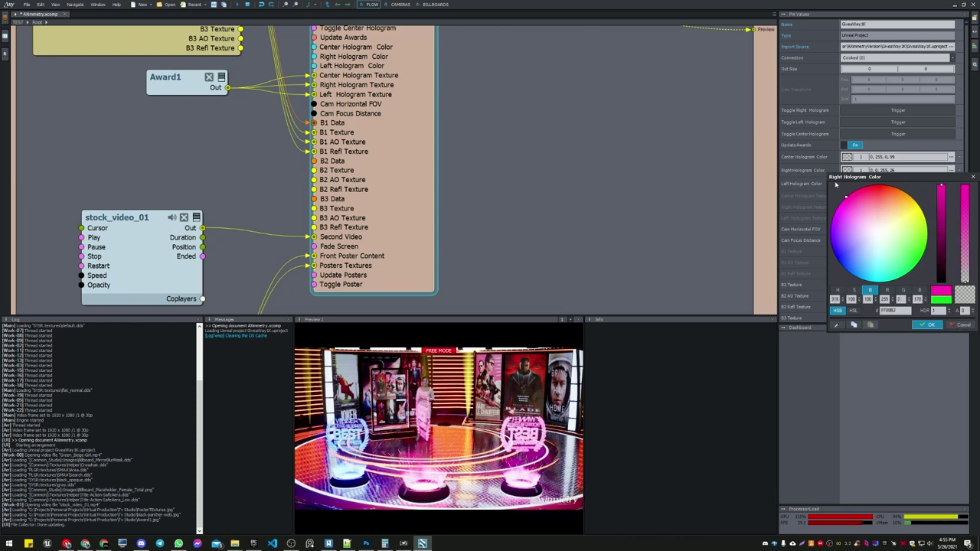
pyautogui.click(927, 325)
# - Set the Left Hologram Color to pale blue
pyautogui.click(847, 184)
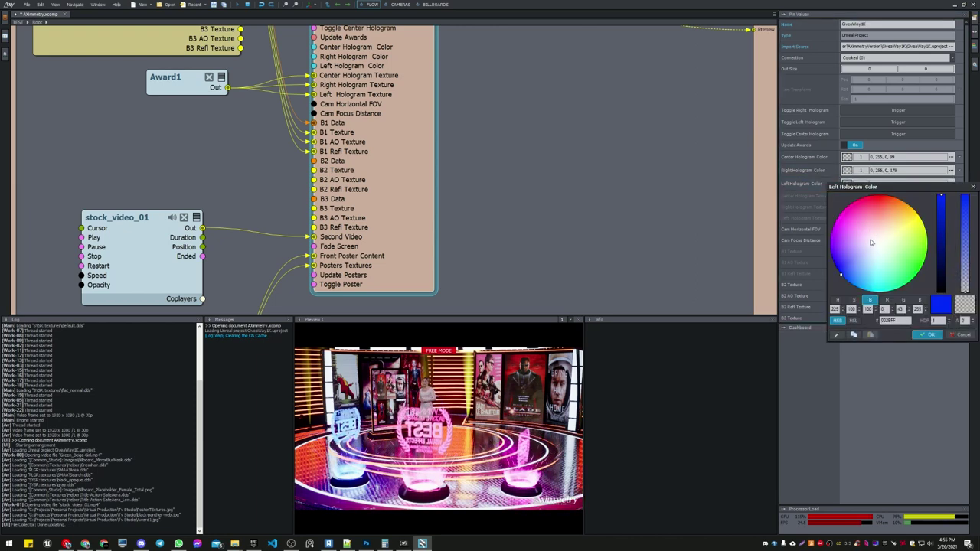
pyautogui.moveTo(875, 272); pyautogui.dragTo(866, 255)
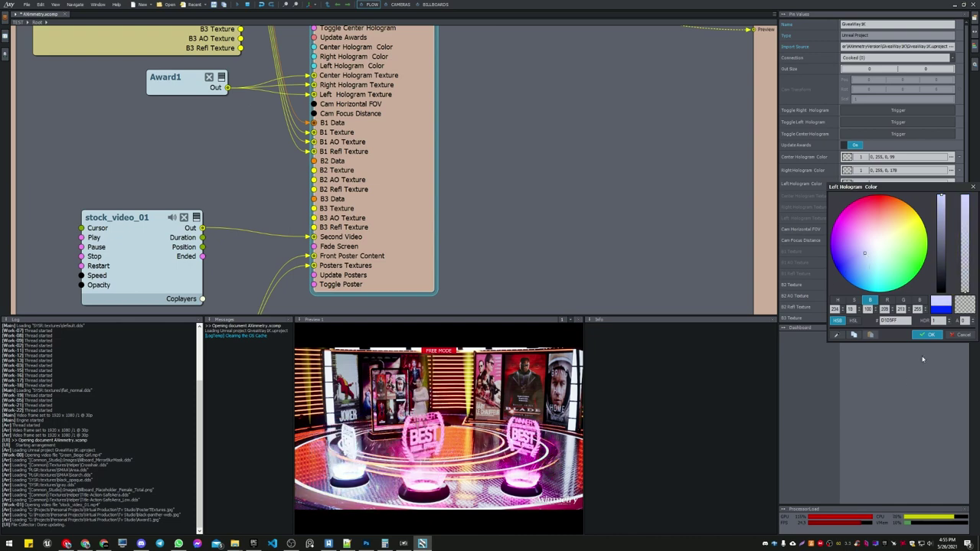
pyautogui.click(927, 335)
# - Set Update Awards to Off, clearing the award holograms from the stage
pyautogui.press('f')
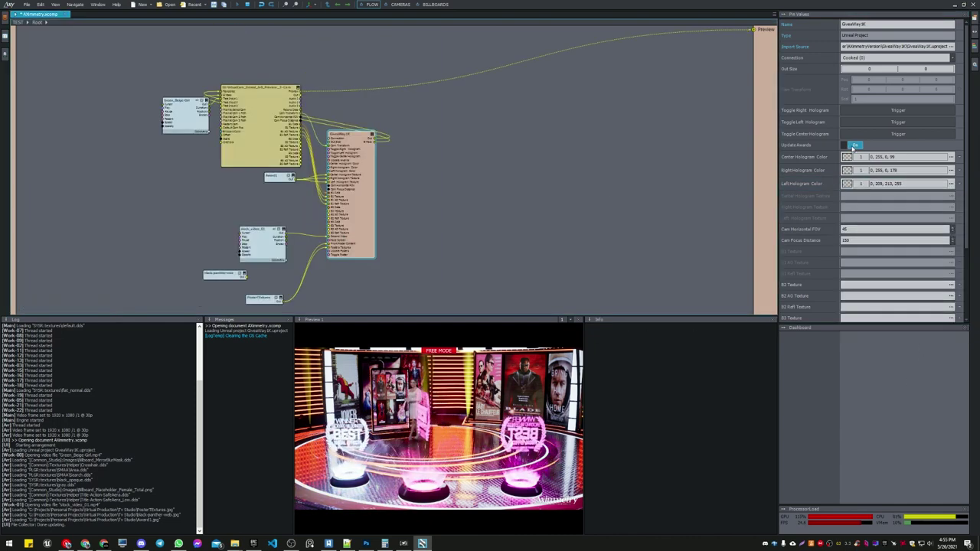
pyautogui.click(853, 146)
pyautogui.scroll(5, 354, 265)
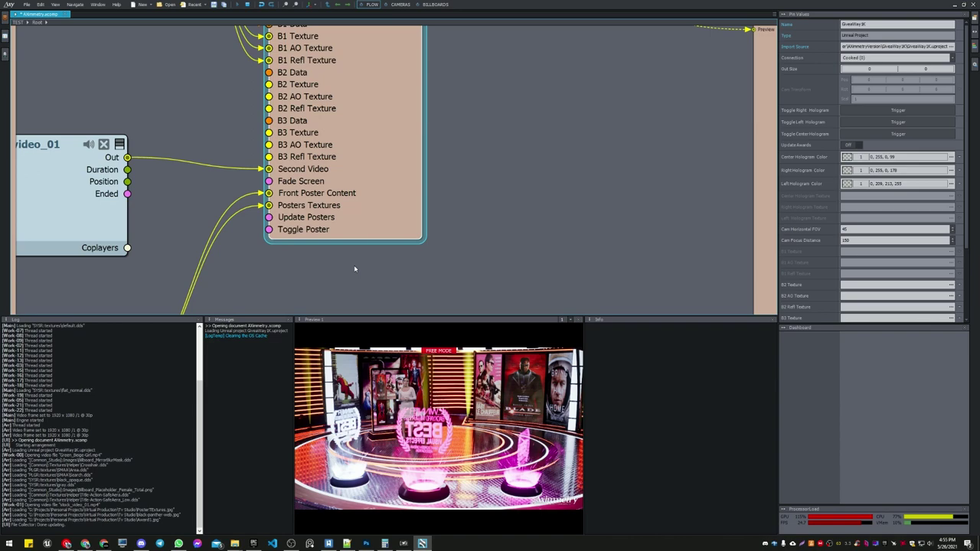
pyautogui.scroll(-5, 353, 265)
pyautogui.scroll(5, 354, 265)
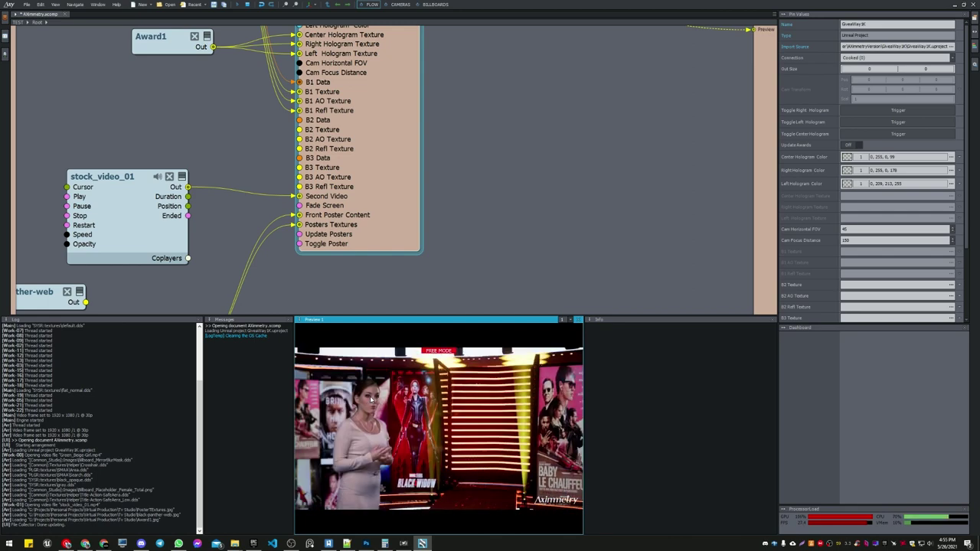
pyautogui.scroll(-3, 896, 216)
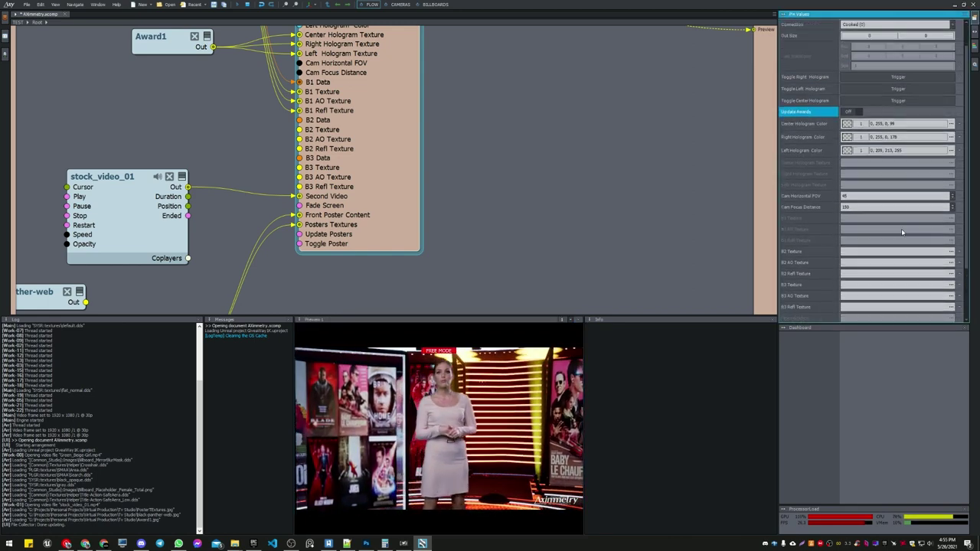
pyautogui.scroll(1, 902, 232)
pyautogui.click(457, 466)
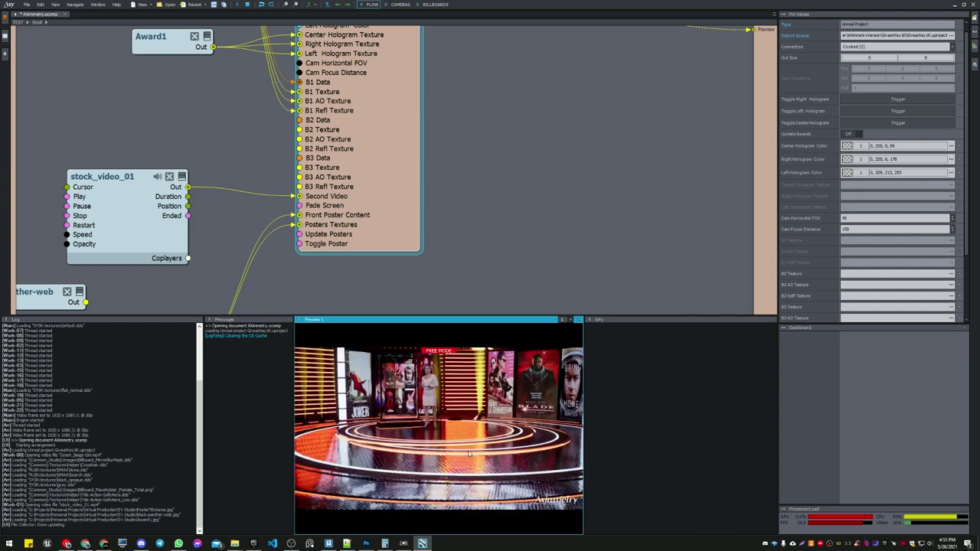
# - Swing the preview camera from the stage floor across the poster wall and presenter
pyautogui.moveTo(509, 418); pyautogui.dragTo(494, 418)
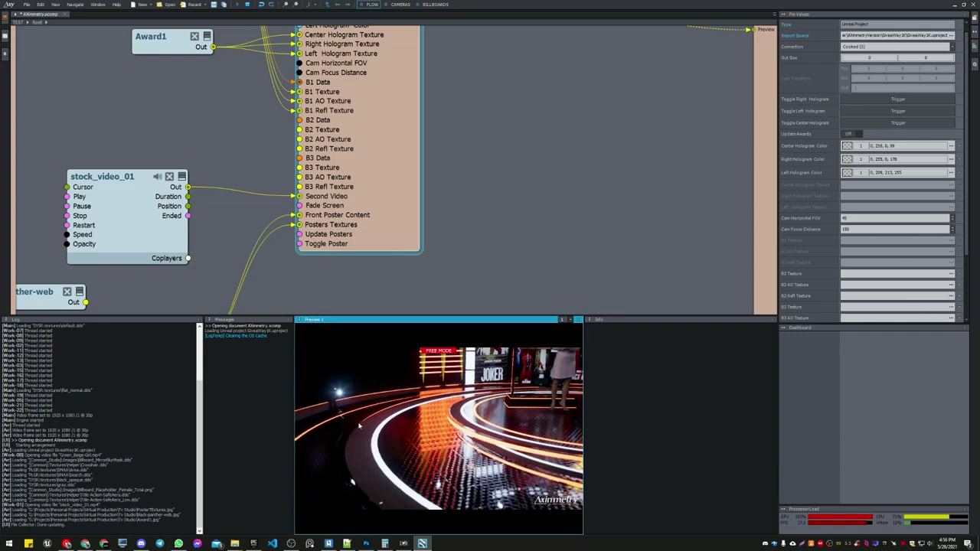
pyautogui.moveTo(460, 455)
pyautogui.mouseDown()
pyautogui.moveTo(397, 455)
pyautogui.moveTo(546, 515)
pyautogui.moveTo(427, 461)
pyautogui.moveTo(349, 452)
pyautogui.mouseUp()
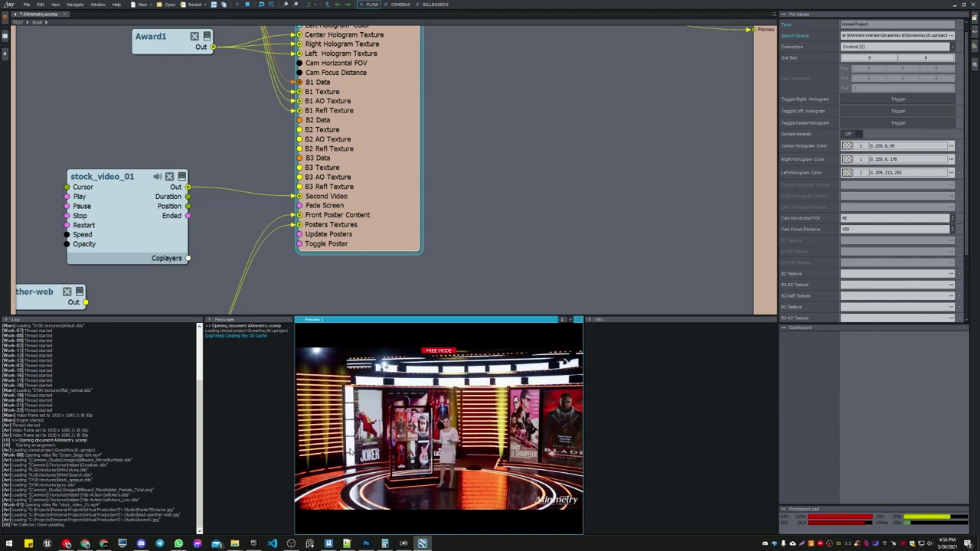